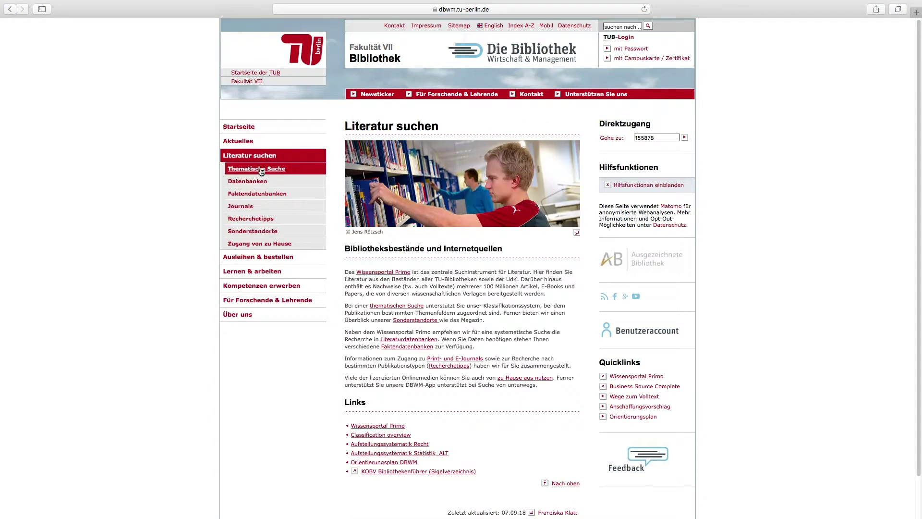
Reach Journal Citation Reports via the TU Berlin library's Datenbanken list and Web of Science access
click(254, 185)
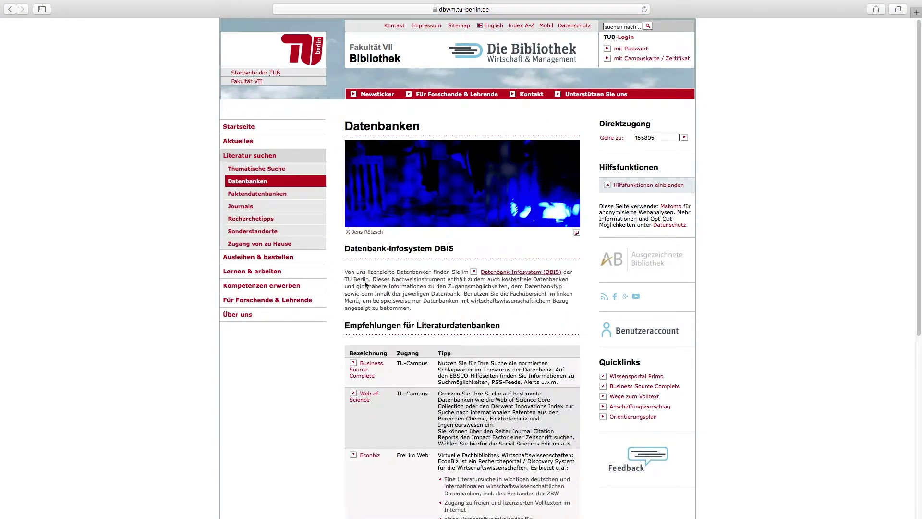
click(370, 398)
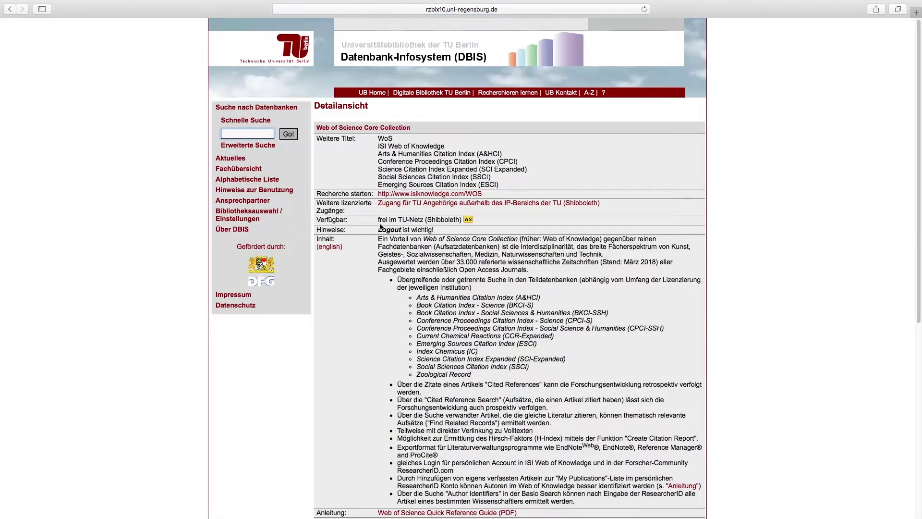
click(382, 195)
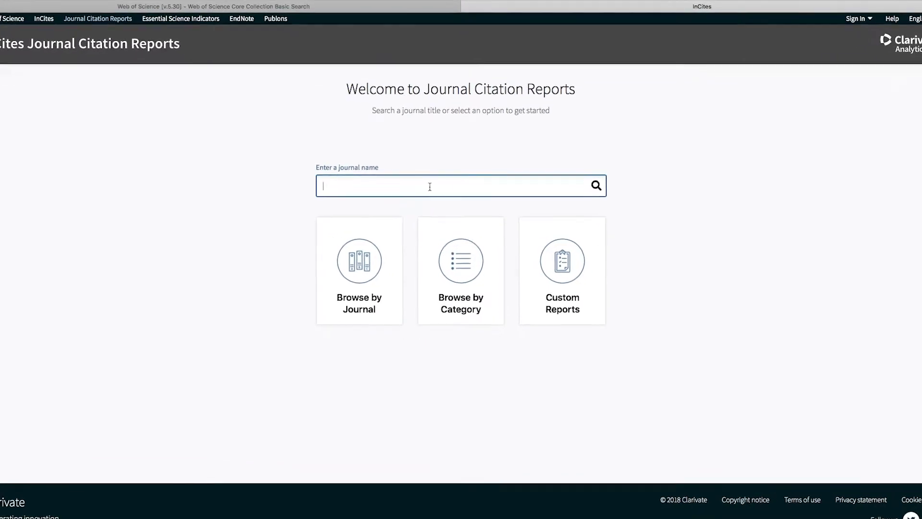
Search journal names for 'Journal of Management' to list the 17 matching journals
text(Journal )
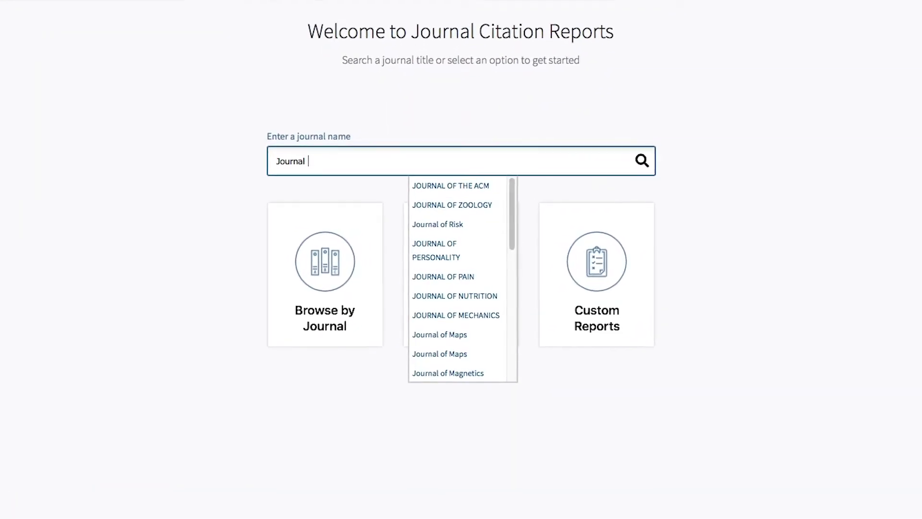
text(of Mana)
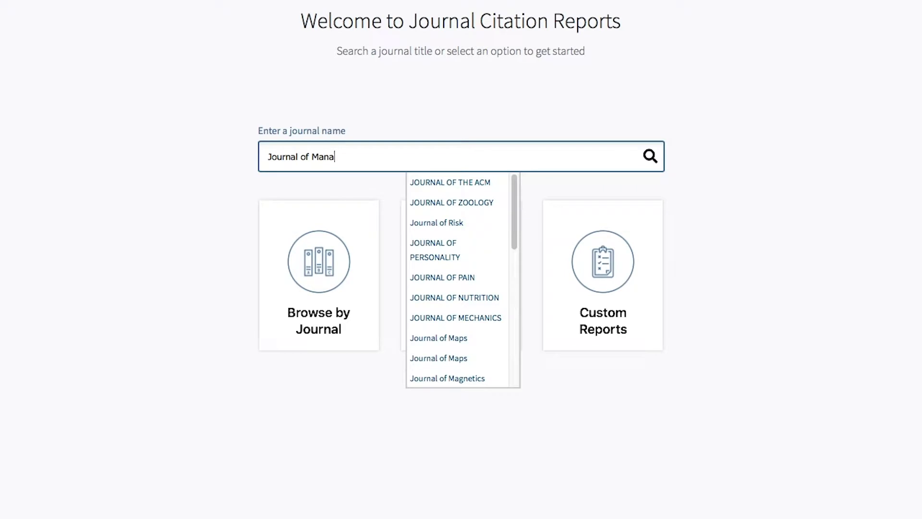
text(gement)
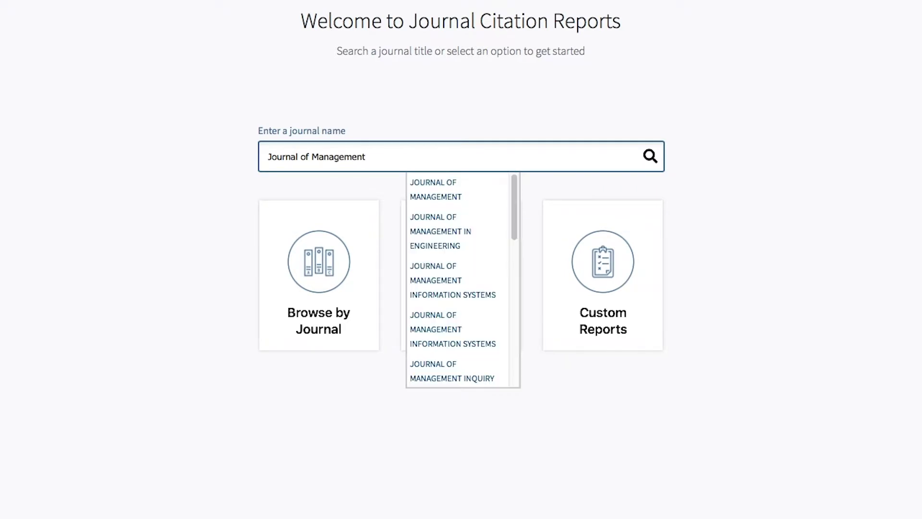
click(438, 196)
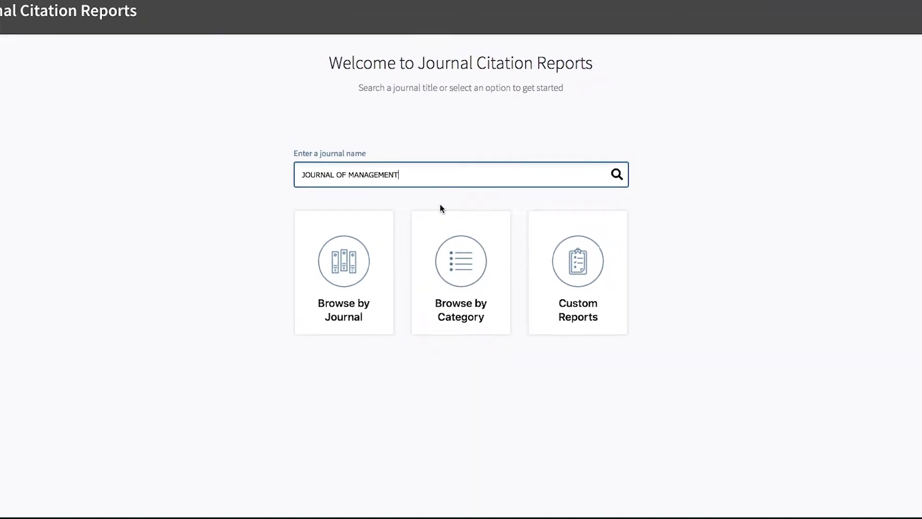
key(Return)
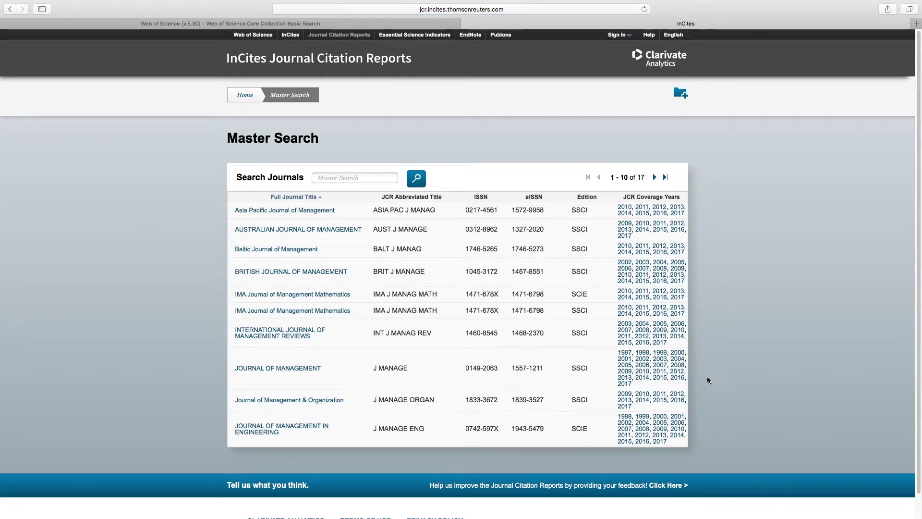
Open the 2017 Journals By Rank list and resubmit it with the SCIE edition checkbox toggled
click(623, 388)
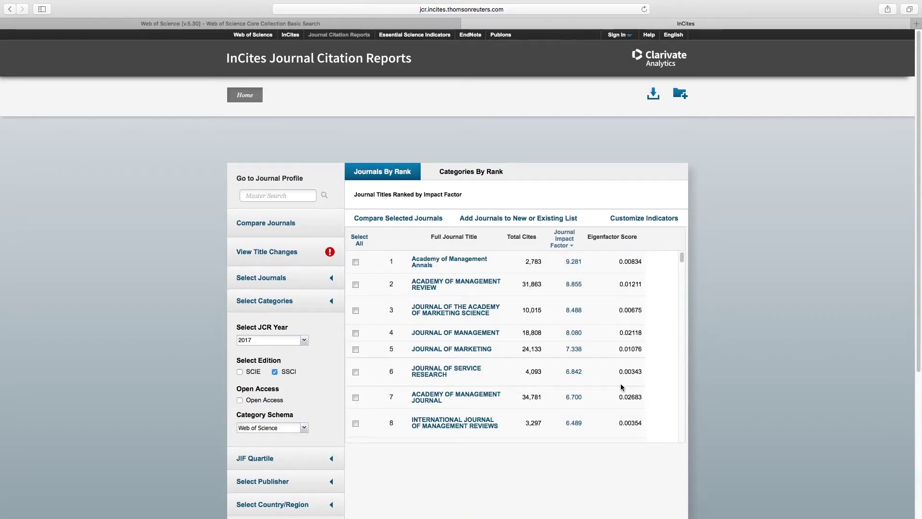
click(240, 373)
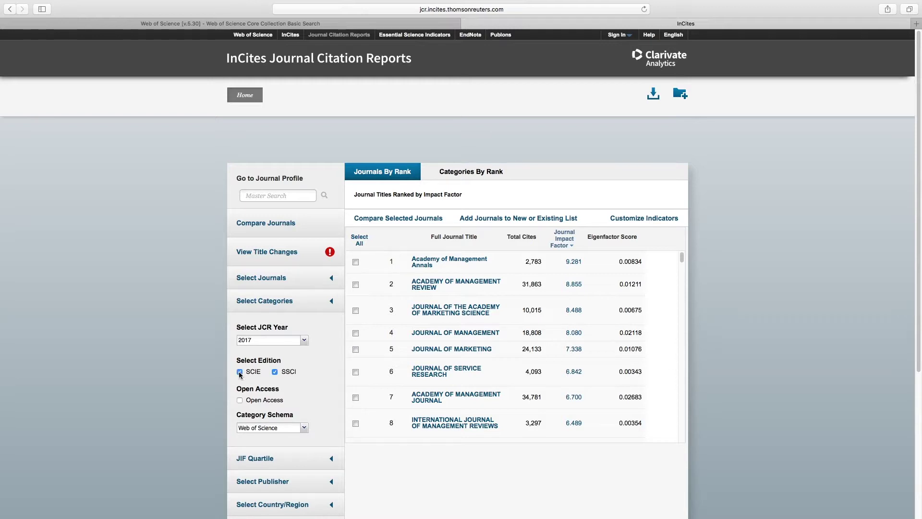
scroll(325, 398, down, 1)
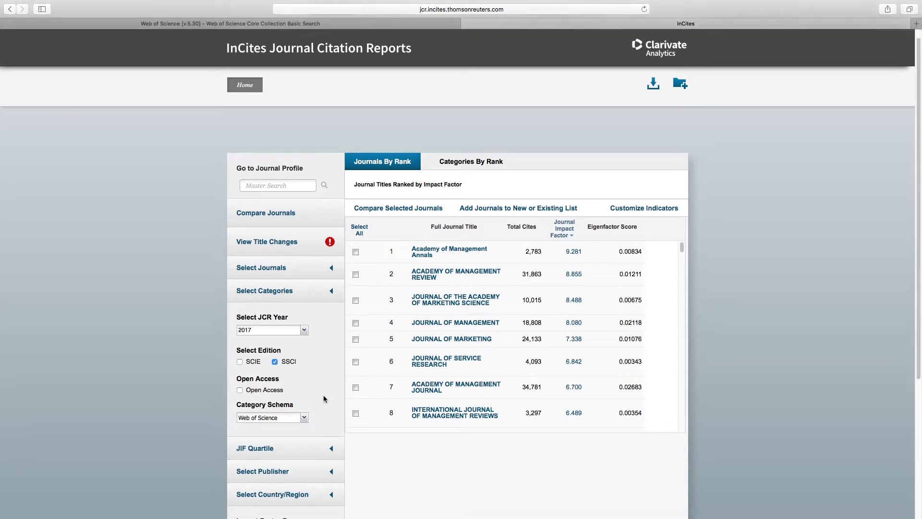
scroll(325, 398, down, 5)
click(290, 481)
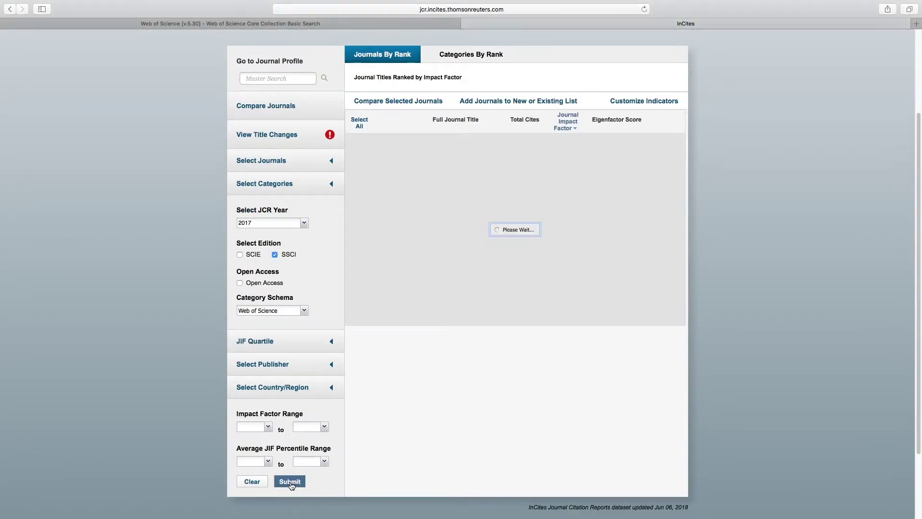
Open the JOURNAL OF MANAGEMENT profile (JIF 8.080) and show its key indicators for all years 2002–2017
click(422, 212)
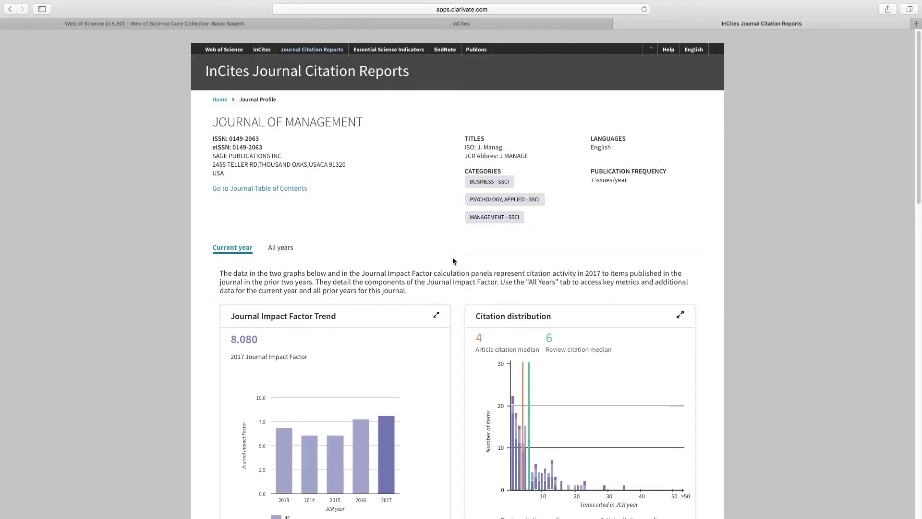
scroll(454, 264, down, 2)
scroll(456, 272, down, 6)
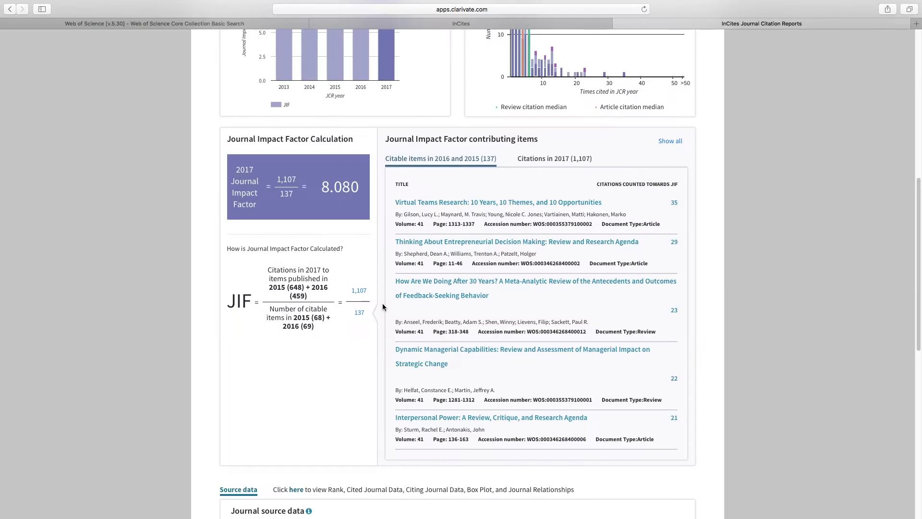
scroll(383, 304, up, 10)
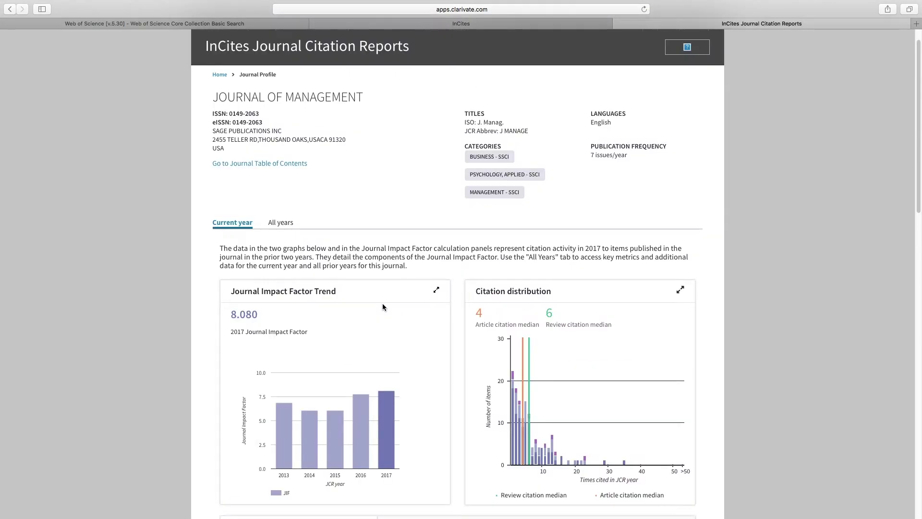
click(278, 224)
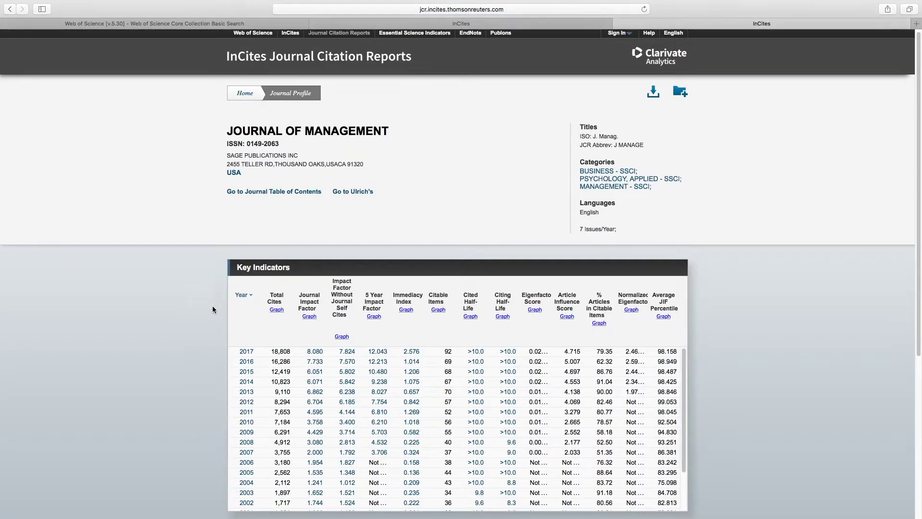
scroll(212, 305, down, 2)
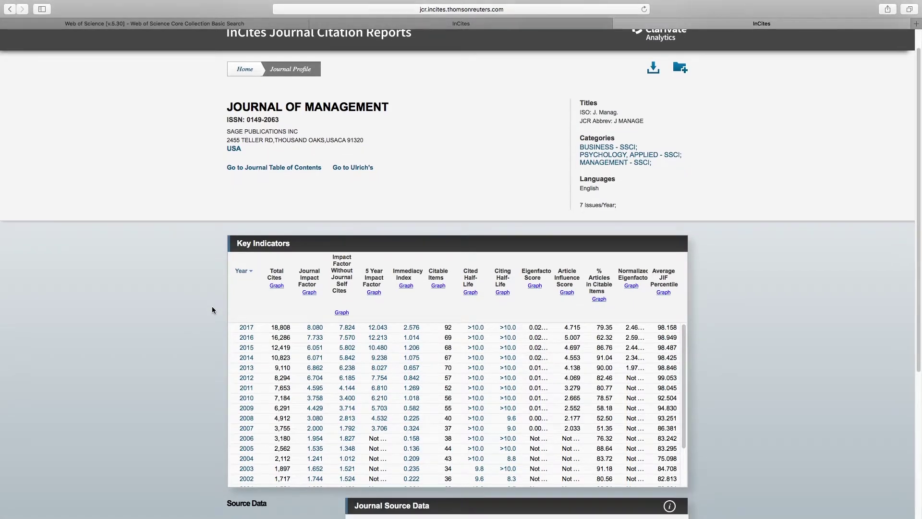
click(346, 329)
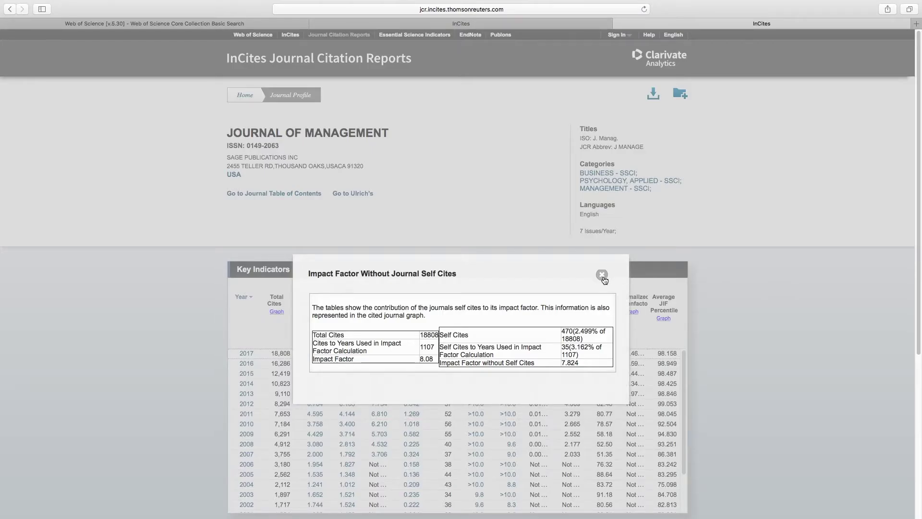
click(602, 275)
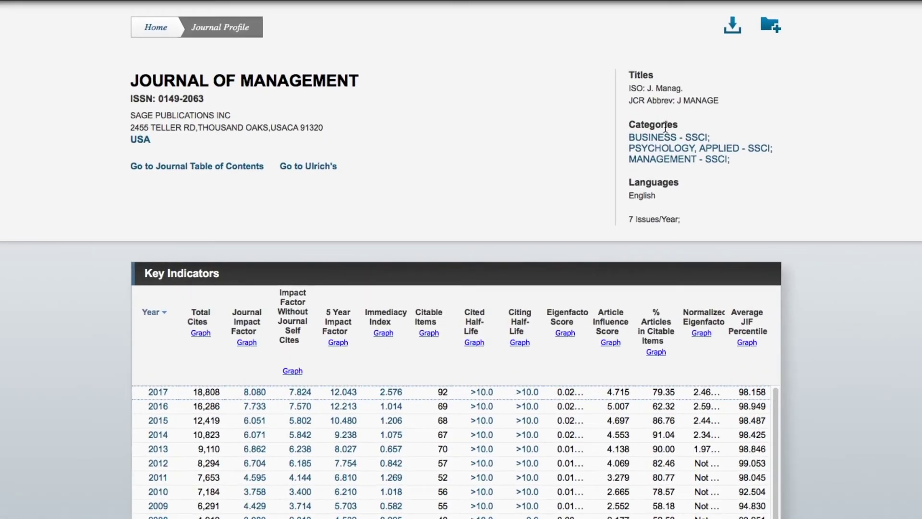
Open the BUSINESS - SSCI category ranking, where JOURNAL OF MANAGEMENT ranks fourth at 8.080
click(680, 131)
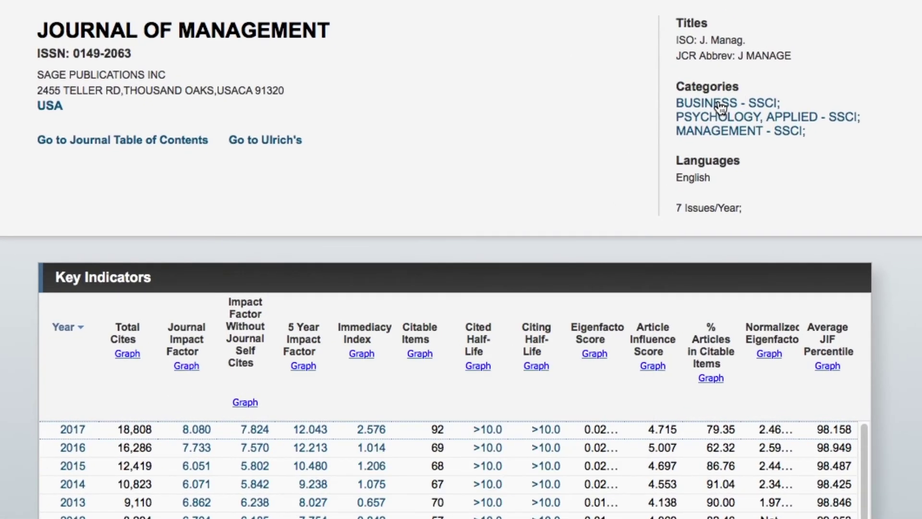
click(721, 106)
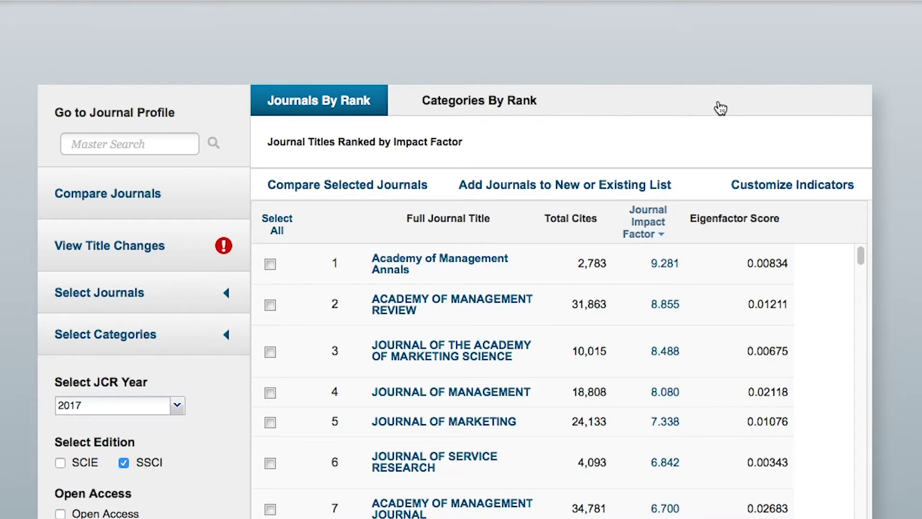